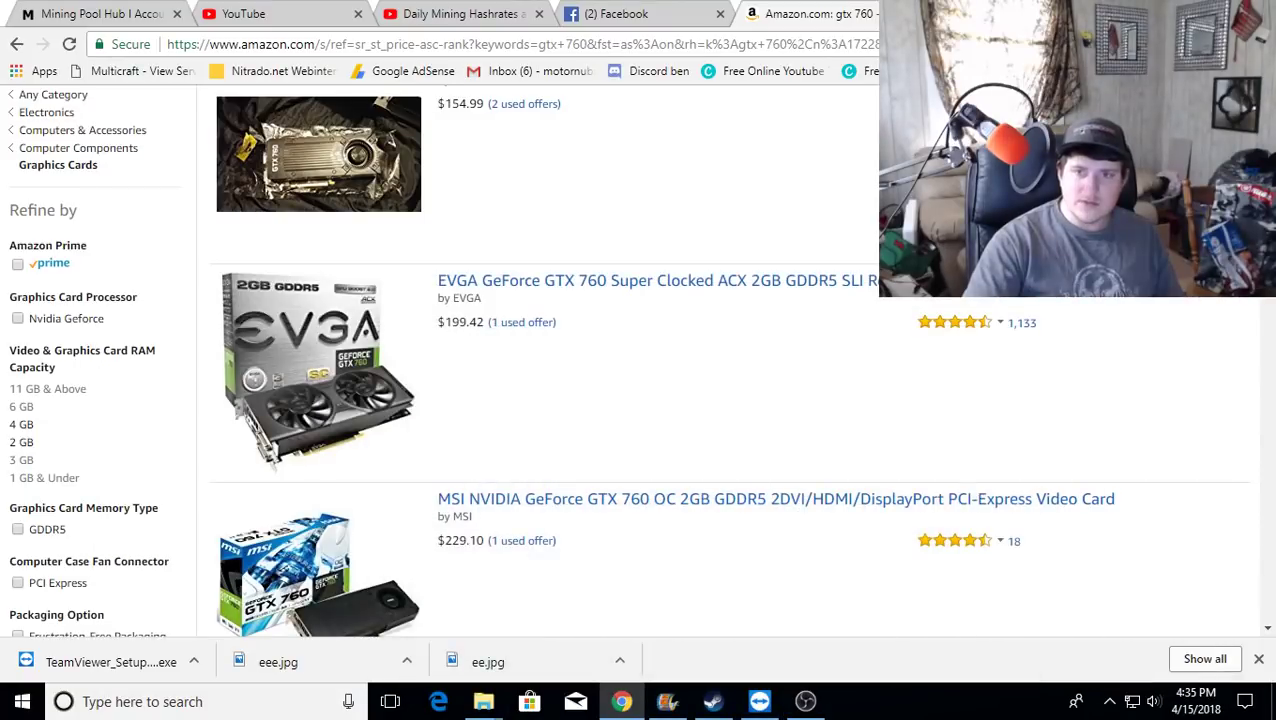
Enter the partner password and log on to the remote PC running Awesome Miner
left_click(759, 701)
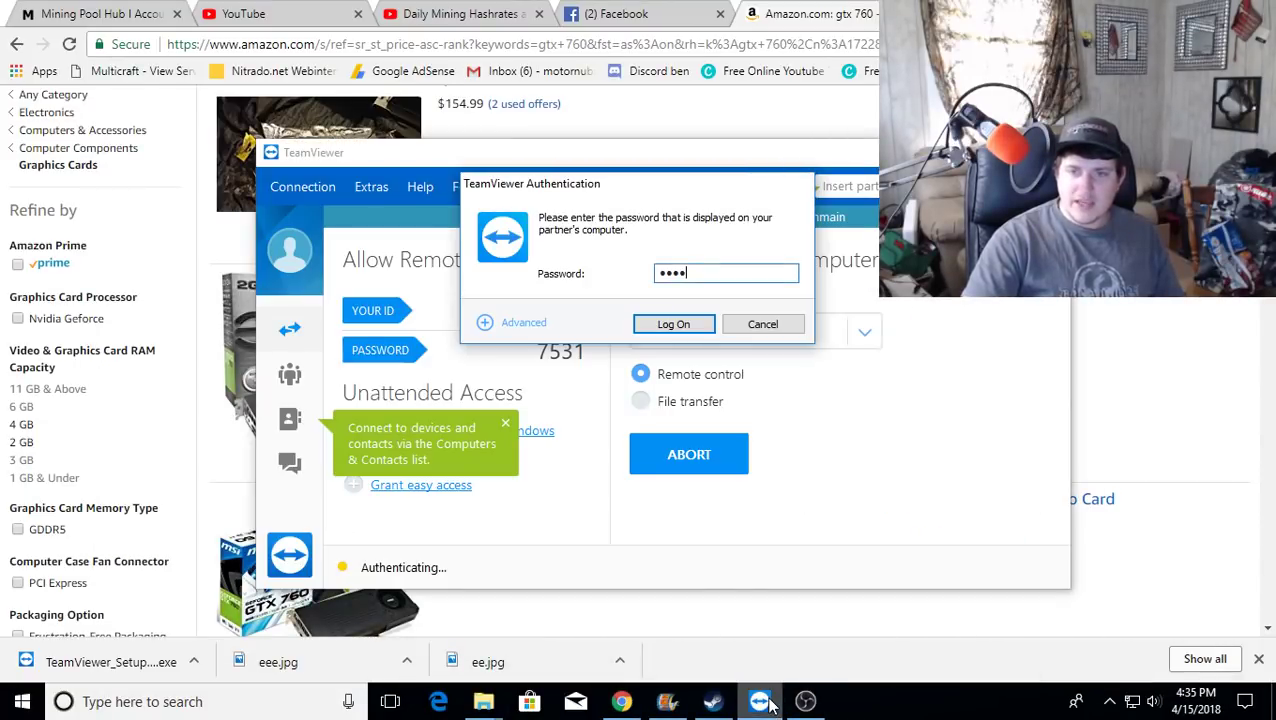
left_click(675, 324)
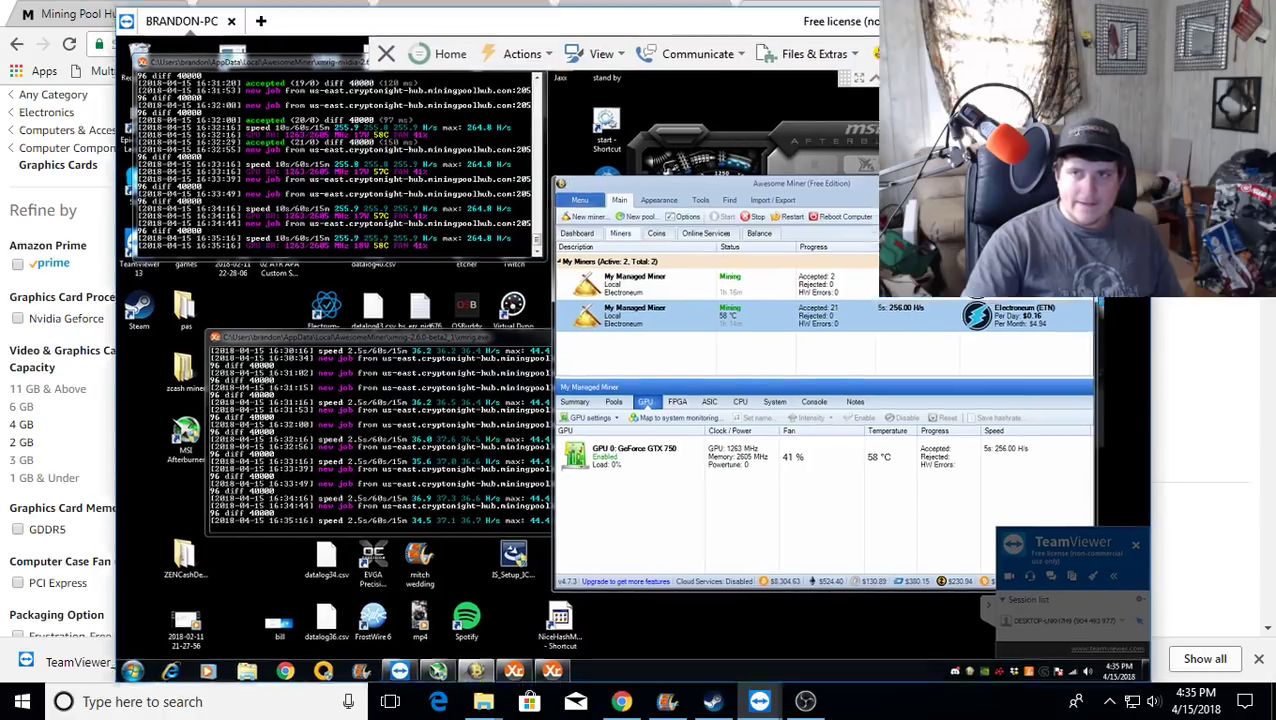
Reposition the remote window left and down, briefly toggling OBS, so two miners (~291 H/s) show
left_click_drag(1006, 22, 871, 48)
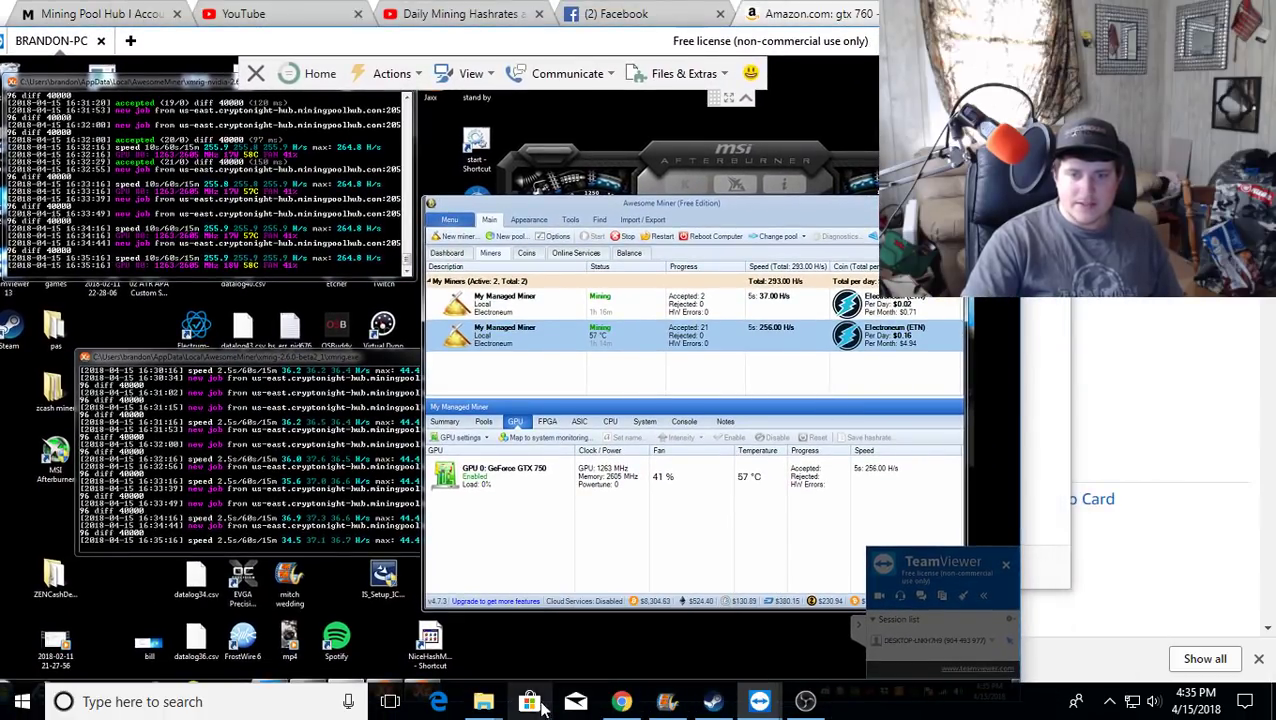
left_click(822, 706)
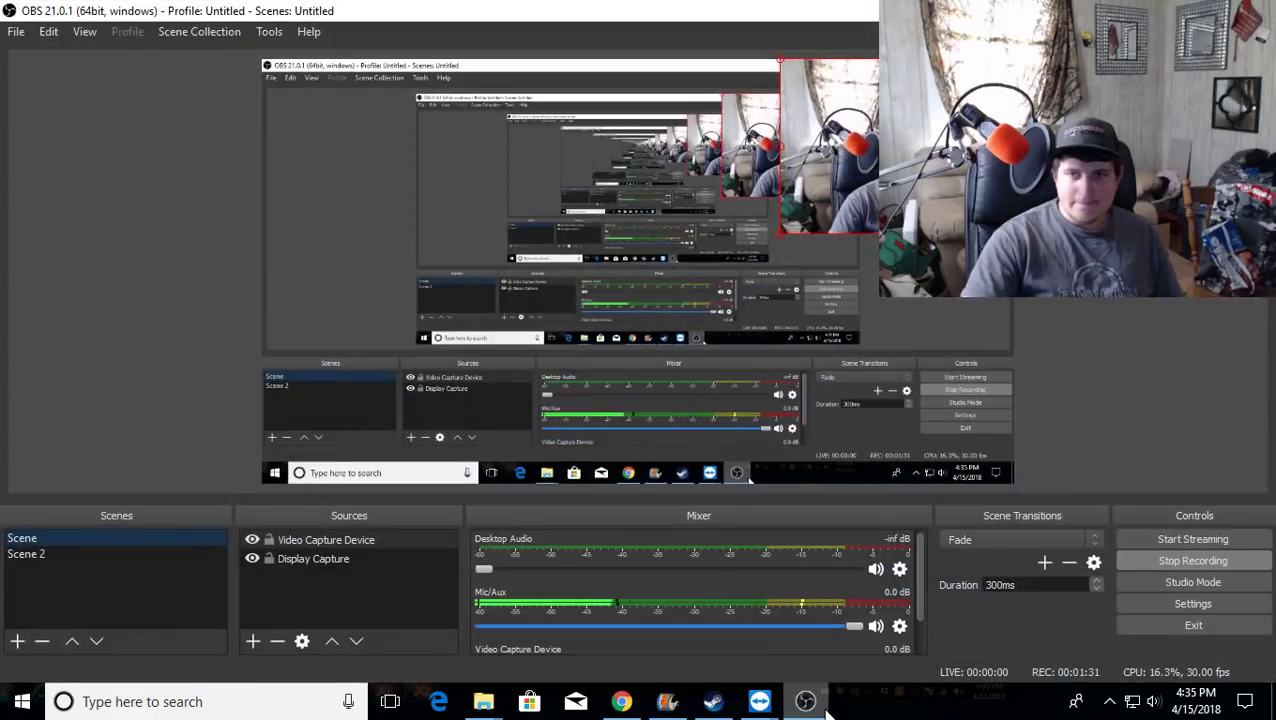
left_click(822, 706)
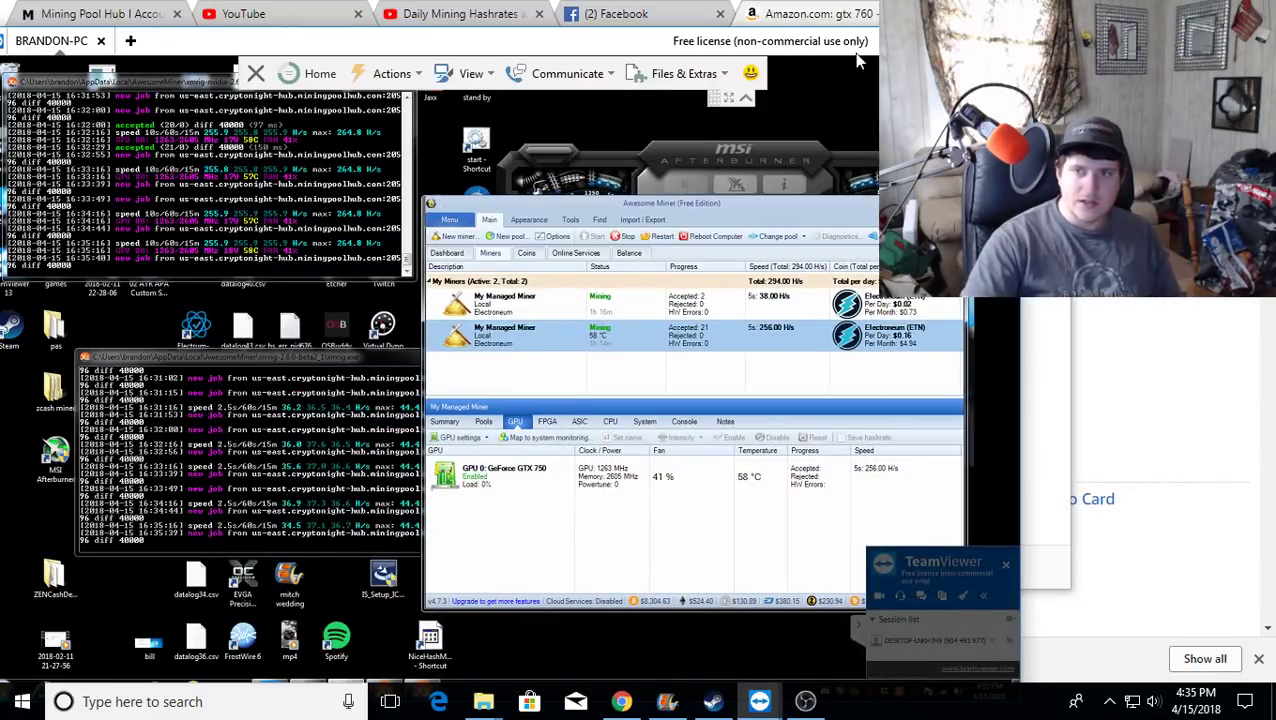
mouse_move(765, 218)
left_mouse_down()
mouse_move(665, 243)
mouse_move(575, 231)
left_mouse_up()
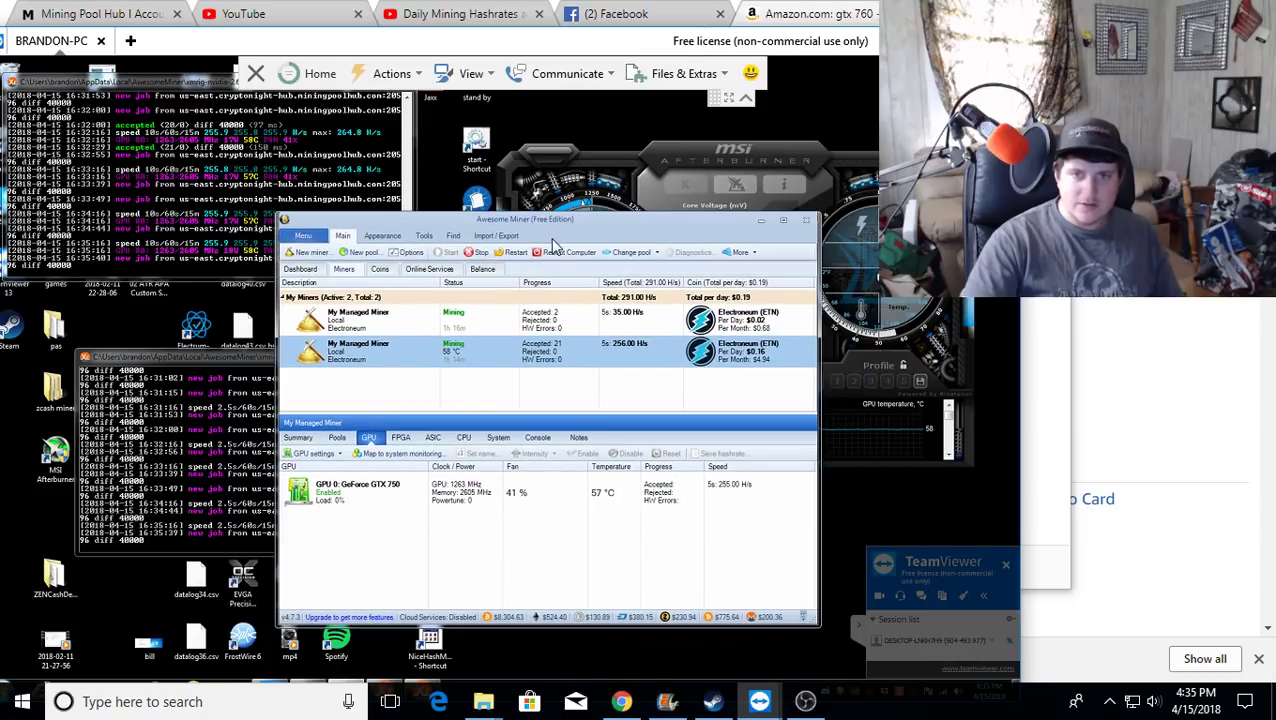